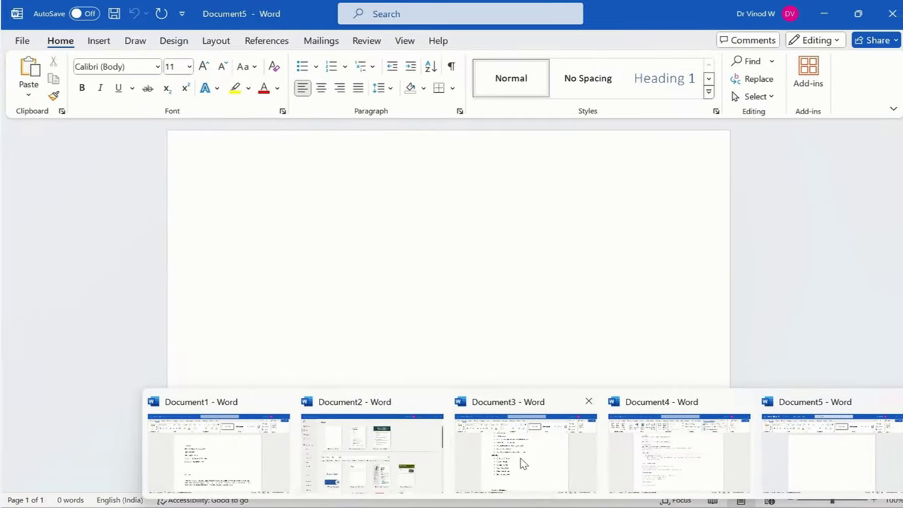
- Review the Contact Information items in Document3, from full name to personal website or portfolio
click(529, 441)
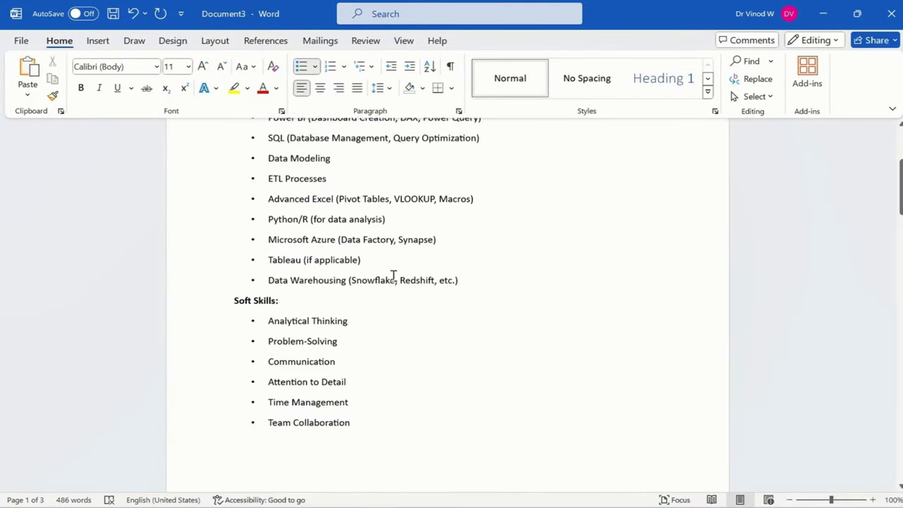
scroll(393, 275, up, 7)
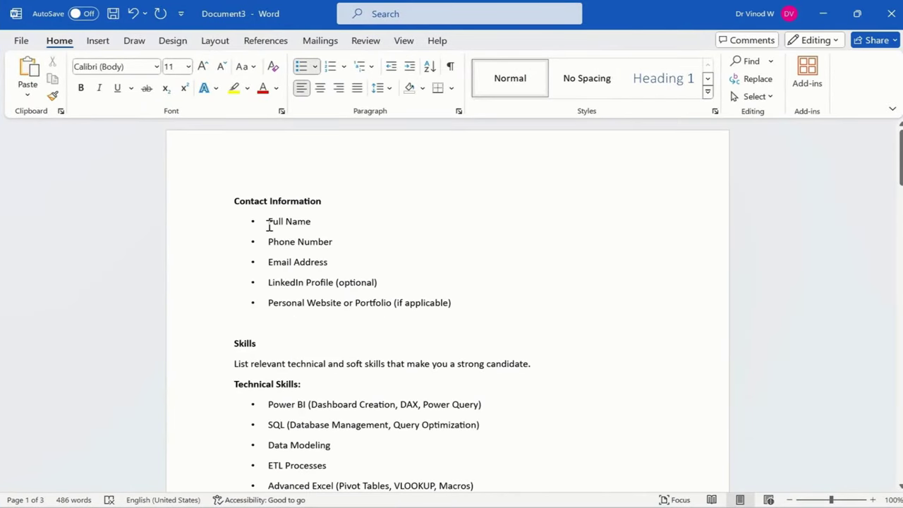
drag(269, 224, 312, 223)
drag(269, 246, 327, 263)
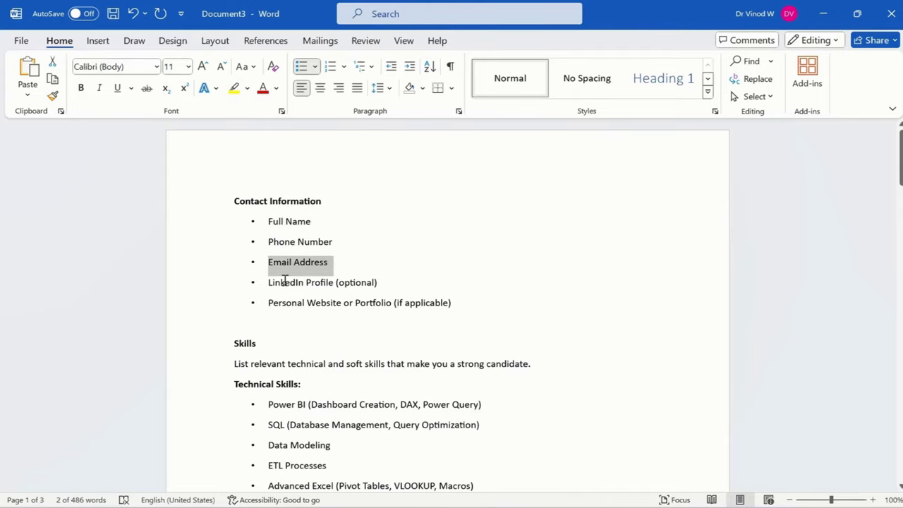
drag(284, 282, 378, 284)
drag(292, 306, 453, 308)
- Paste the copied contact details into the blank Document5 and add an empty line beneath them
mouse_move(508, 507)
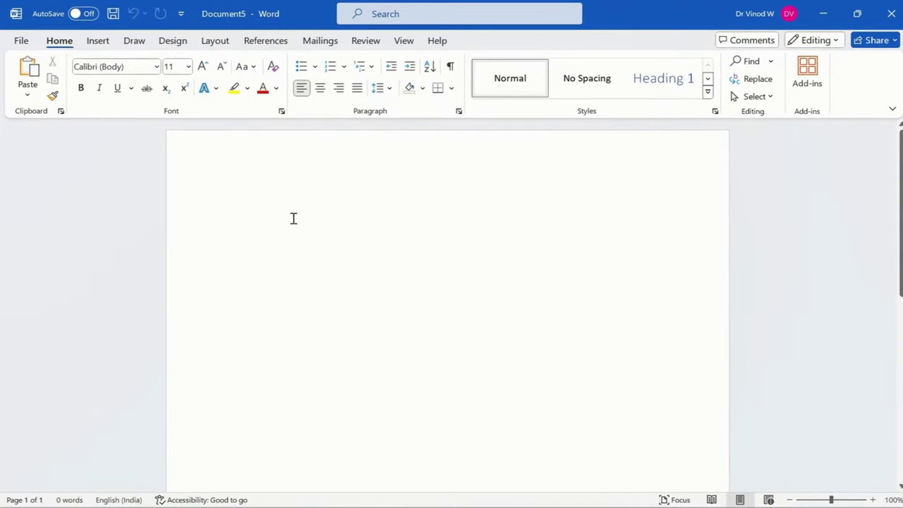
key(ctrl+v)
drag(371, 308, 179, 194)
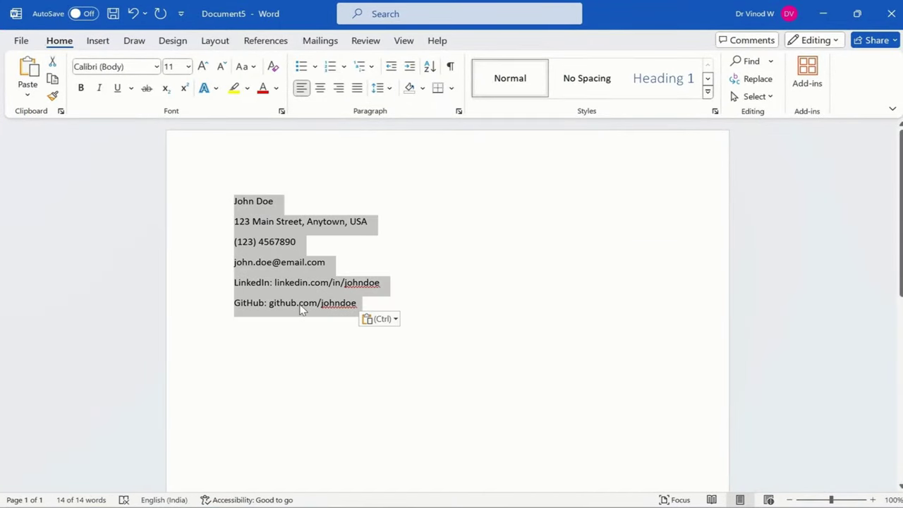
click(281, 221)
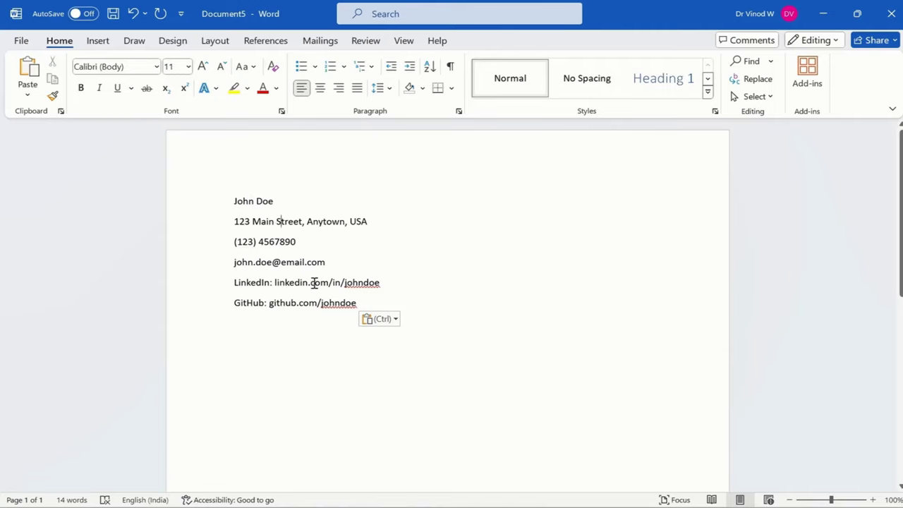
drag(237, 261, 326, 263)
drag(274, 283, 395, 283)
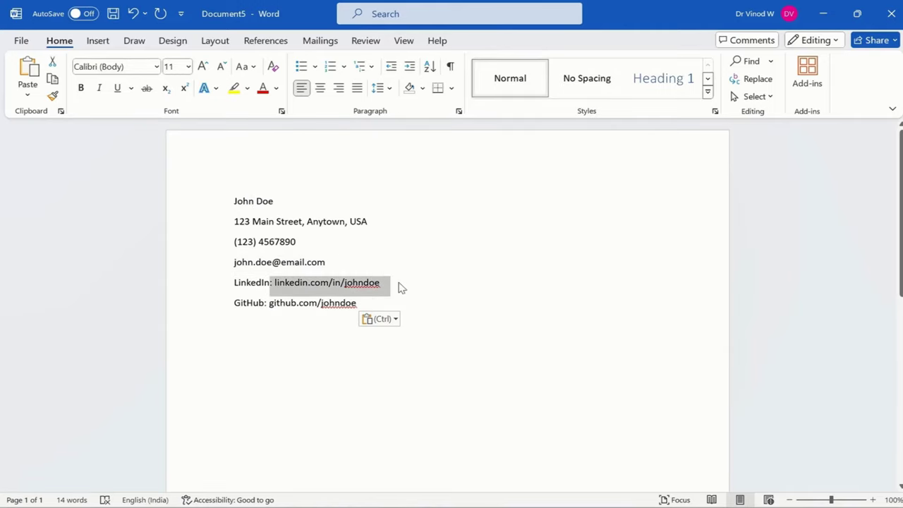
click(328, 325)
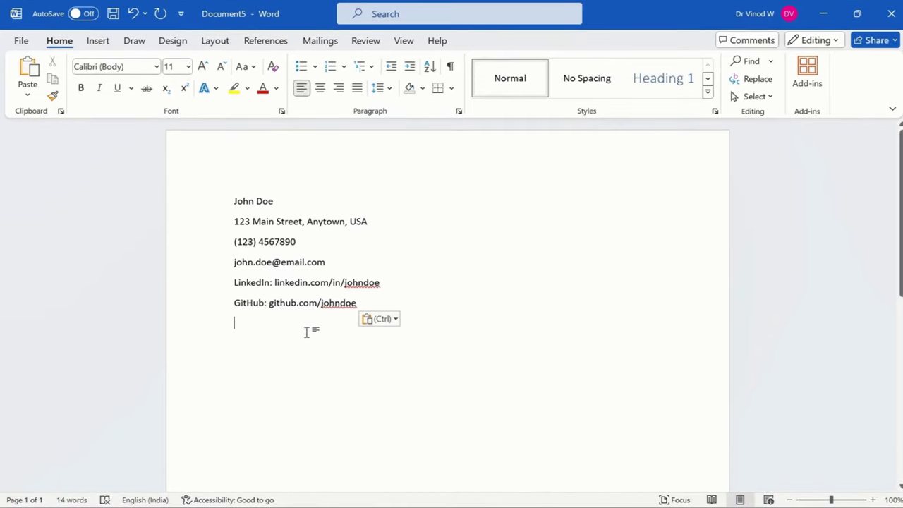
key(Return)
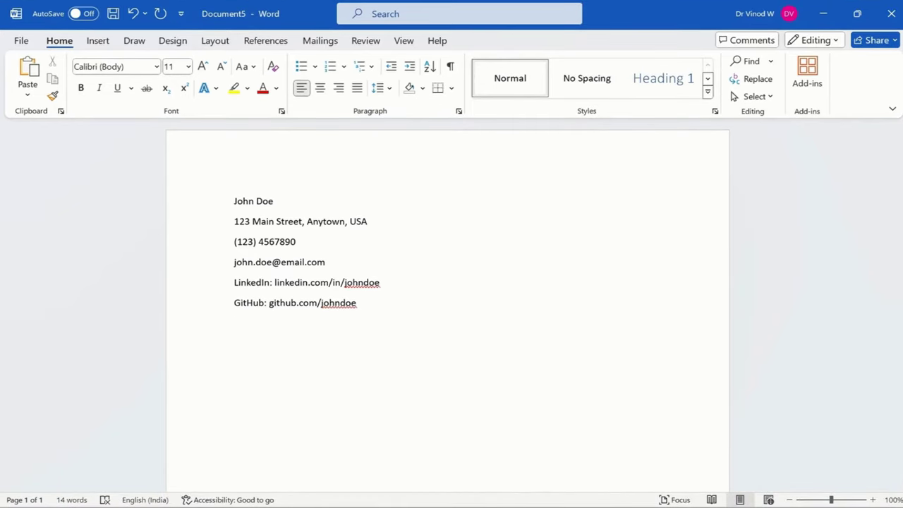
- Copy the Summary heading and its paragraph from Document1 into Document5 below the contact details
key(alt+Tab)
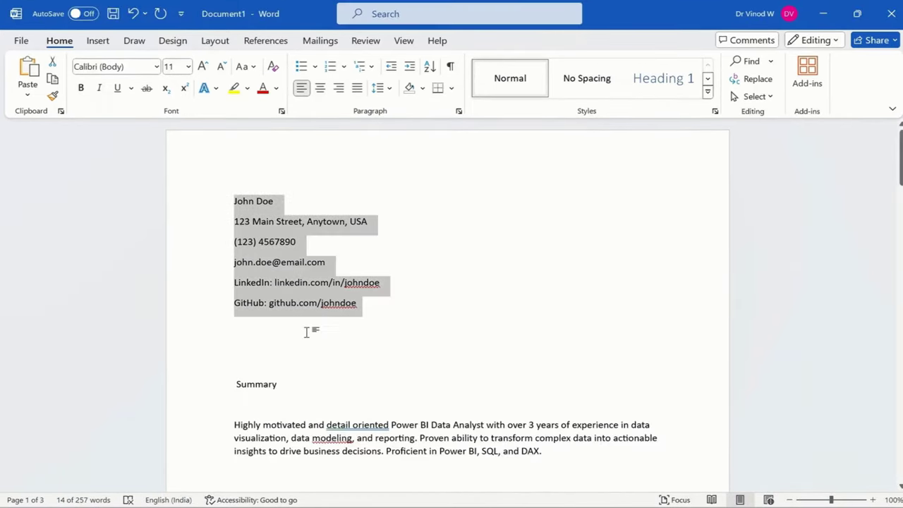
scroll(315, 325, down, 3)
drag(234, 288, 585, 364)
key(ctrl+c)
key(alt+Tab)
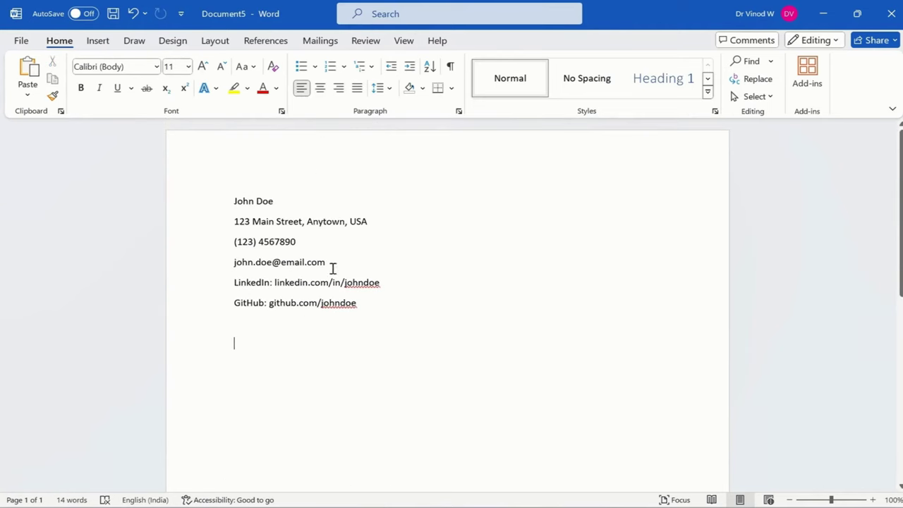
key(ctrl+v)
- Replace the Summary heading with "Objective" and remove the empty line between it and its paragraph
double_click(258, 348)
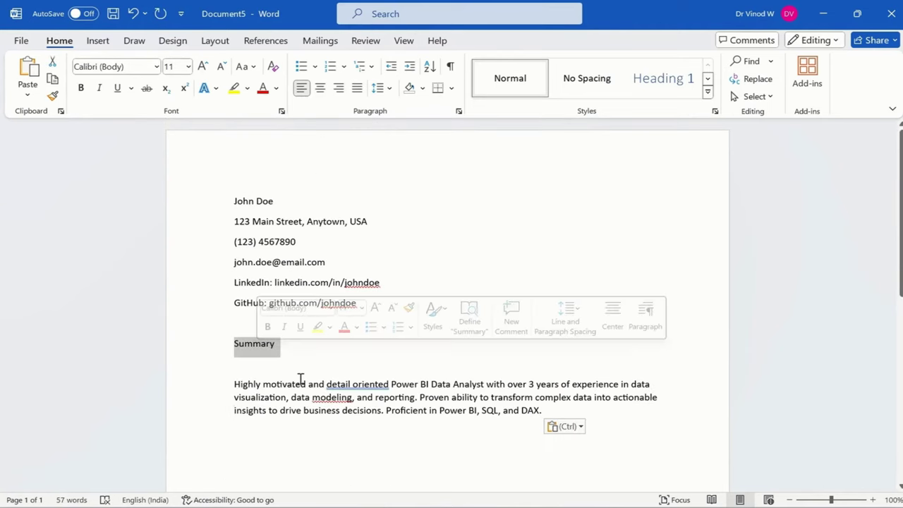
text(Objective)
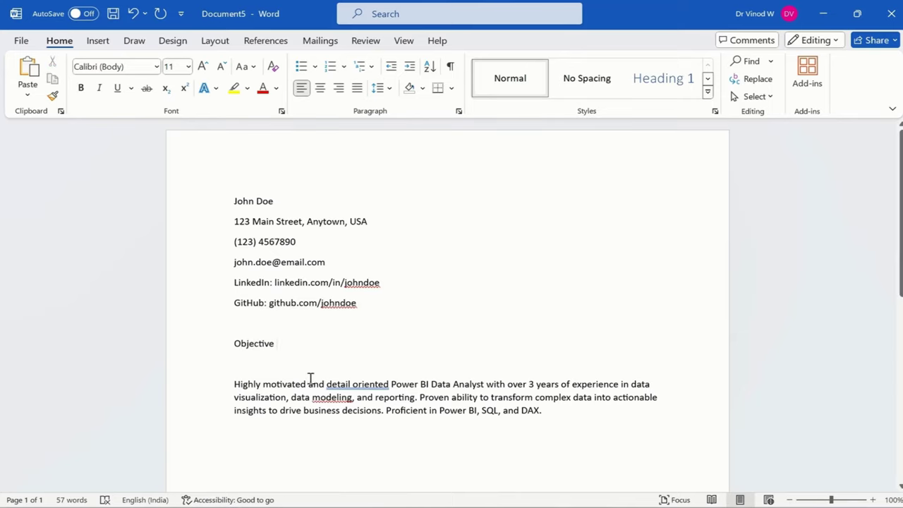
key(Delete)
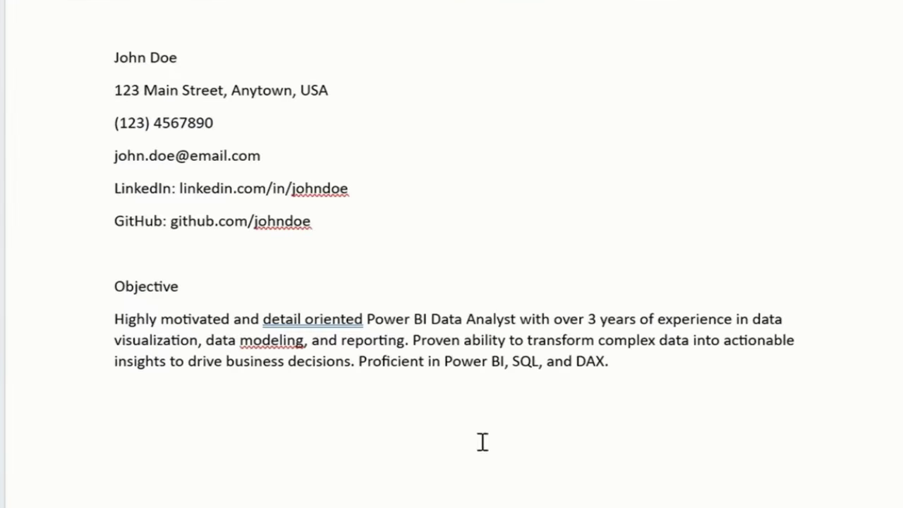
click(270, 411)
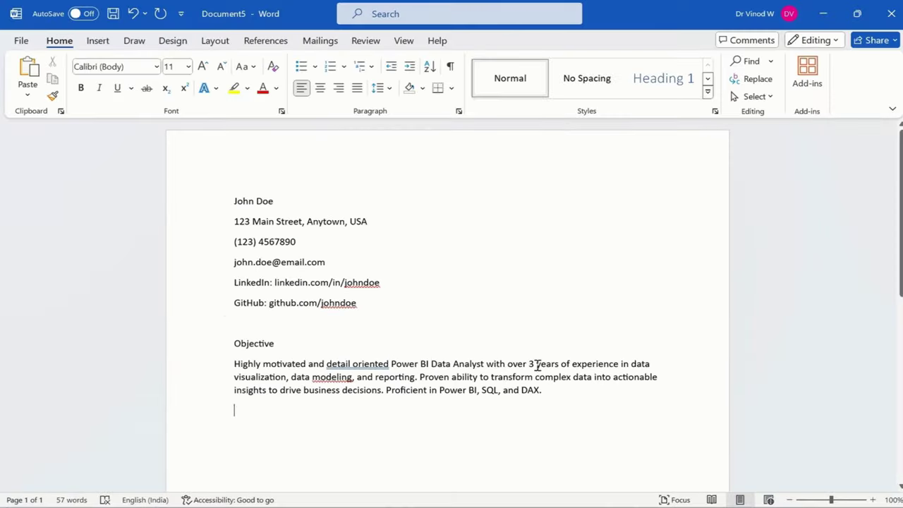
- Set the years of experience in the objective paragraph to 5 and add an empty line after the paragraph
click(530, 365)
key(Delete)
text(5)
key(Return)
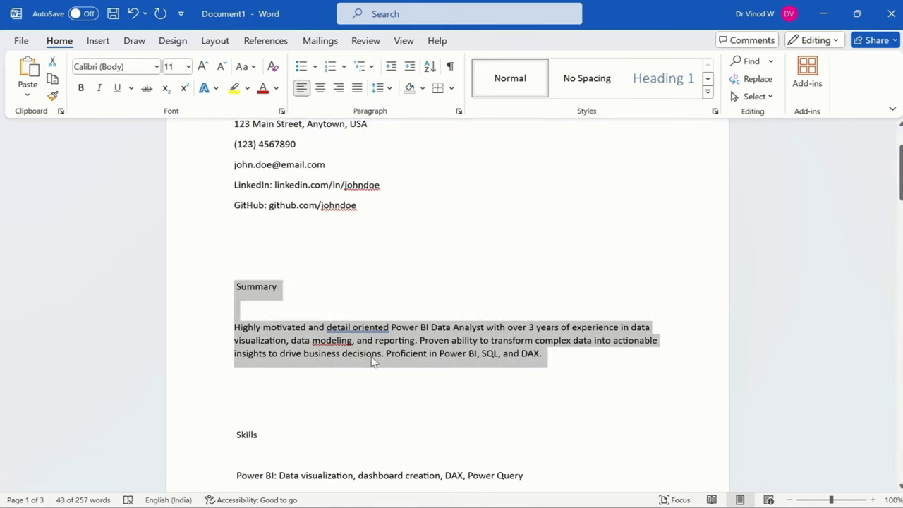
- Copy the Skills section from Document1 into Document5 below the objective and remove the empty line under its heading
scroll(346, 406, down, 4)
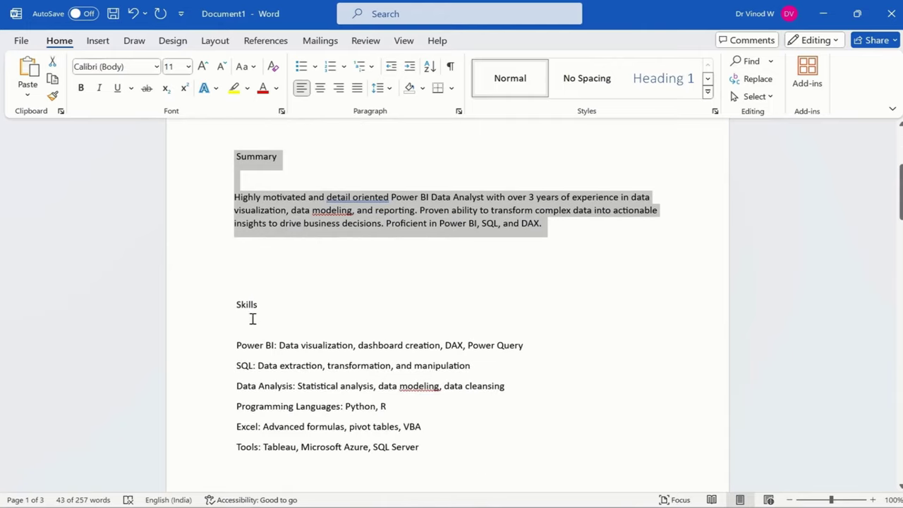
drag(235, 304, 430, 456)
scroll(428, 392, down, 3)
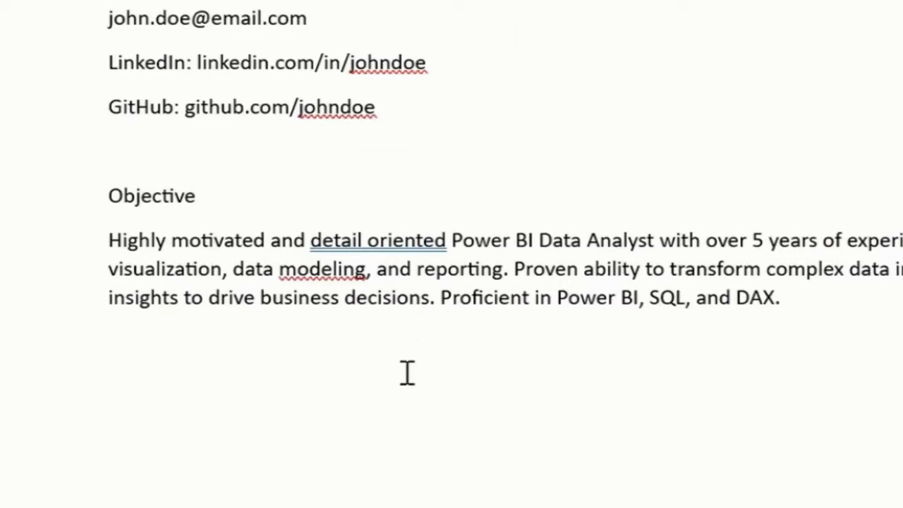
scroll(408, 374, down, 3)
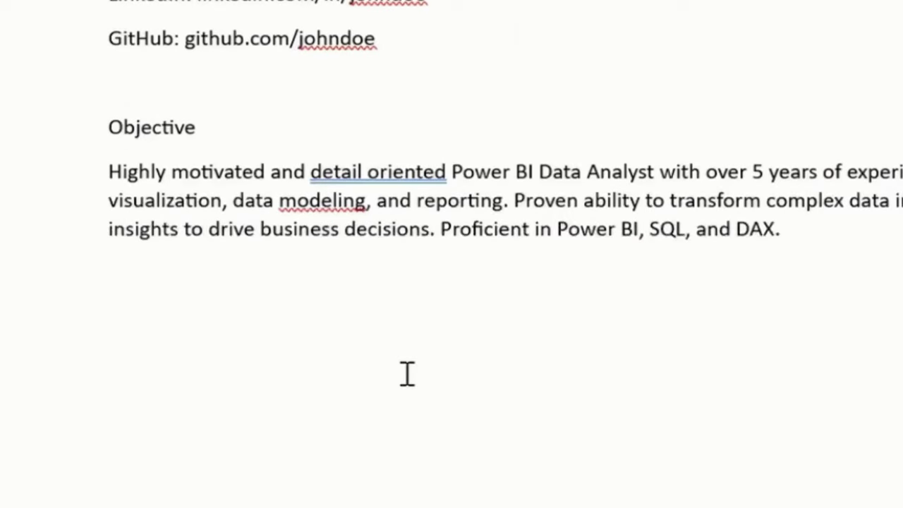
click(201, 160)
key(Delete)
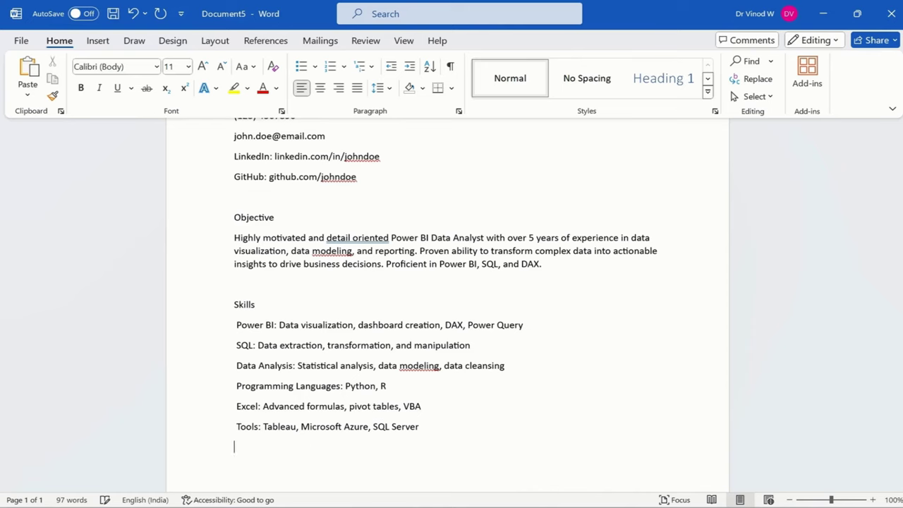
- Copy the Professional Experience heading, job title, company and dates from Document1 to below Document5's skills, removing the empty line under the heading
key(alt+Tab)
scroll(454, 434, down, 3)
drag(235, 265, 359, 360)
scroll(353, 367, down, 3)
ctrl+click(323, 387)
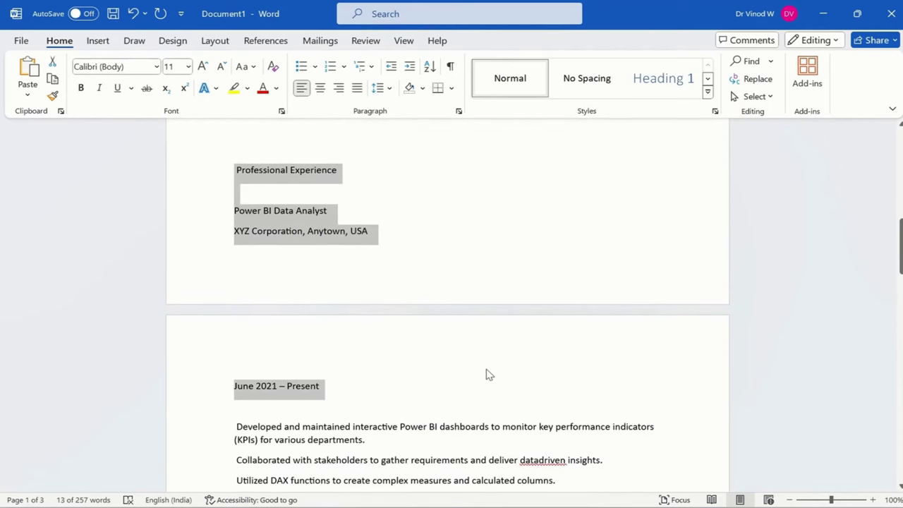
key(ctrl+c)
key(alt+Tab)
click(337, 442)
scroll(358, 397, down, 3)
key(ctrl+v)
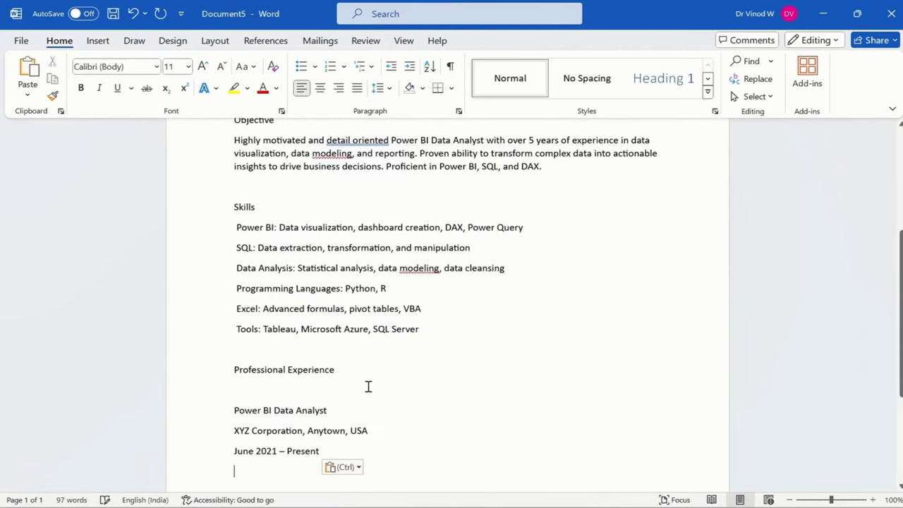
click(278, 389)
key(BackSpace)
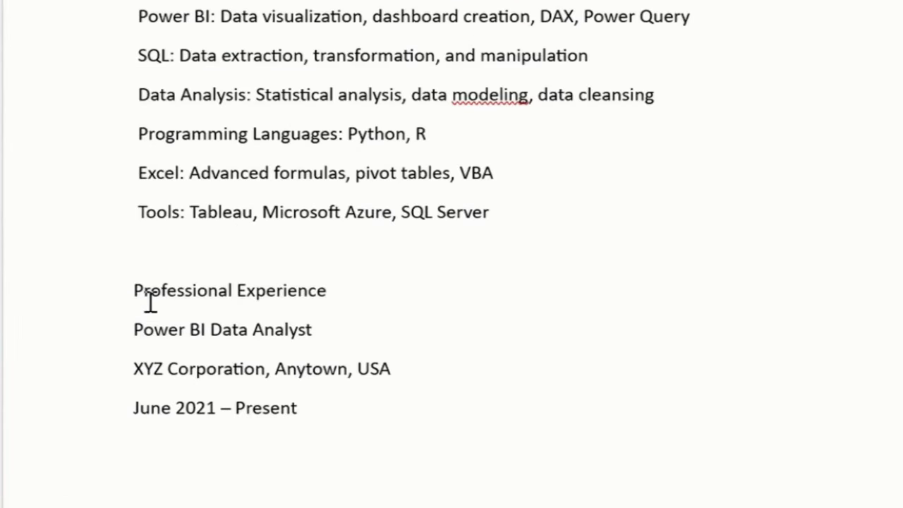
- Change the Professional Experience heading to "Professional Work Experience"
click(240, 372)
triple_click(233, 292)
click(228, 293)
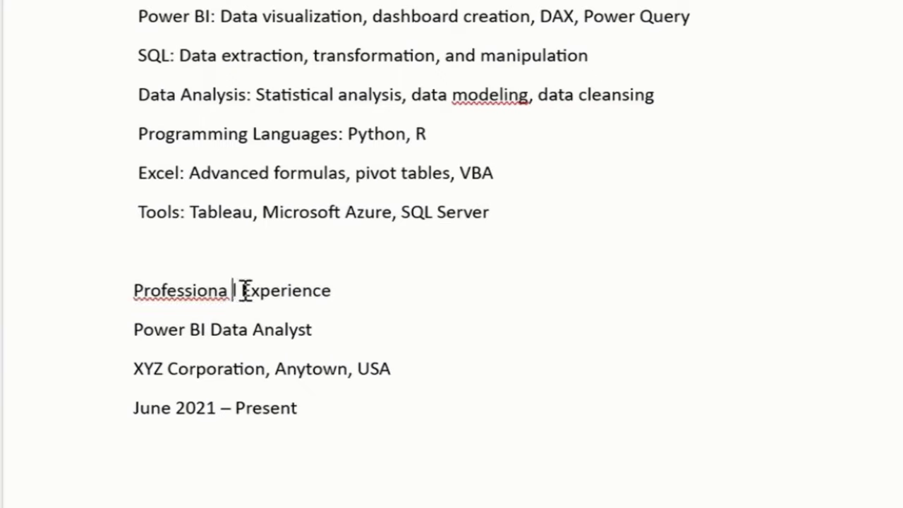
key(BackSpace)
click(239, 291)
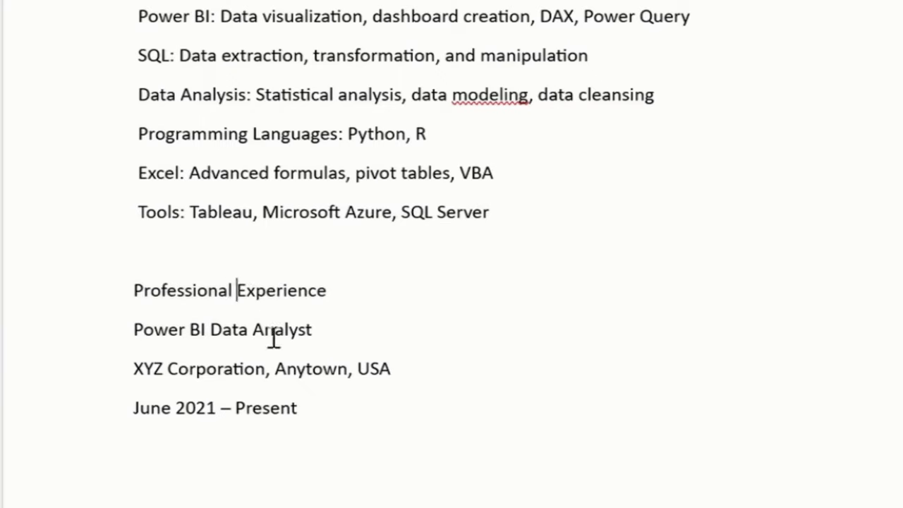
text(Work)
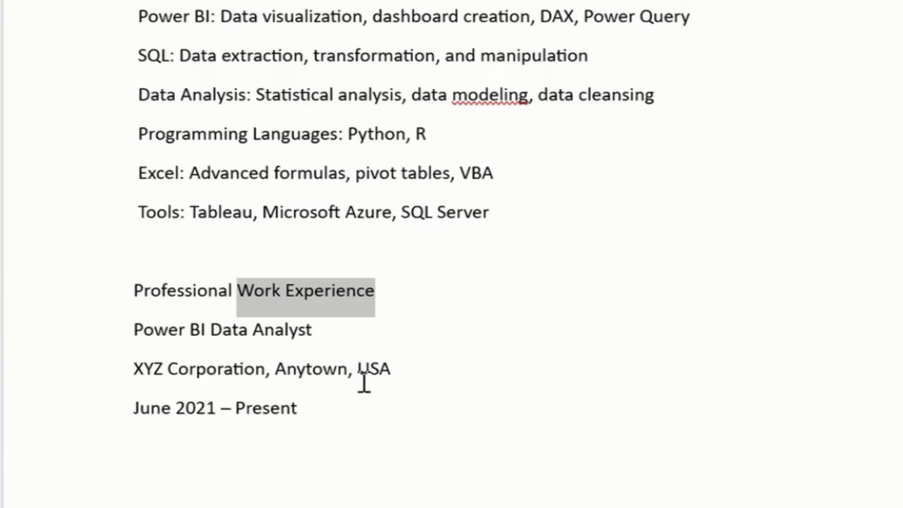
- Review the job title, company and employment date lines under the work experience heading
drag(154, 333, 324, 332)
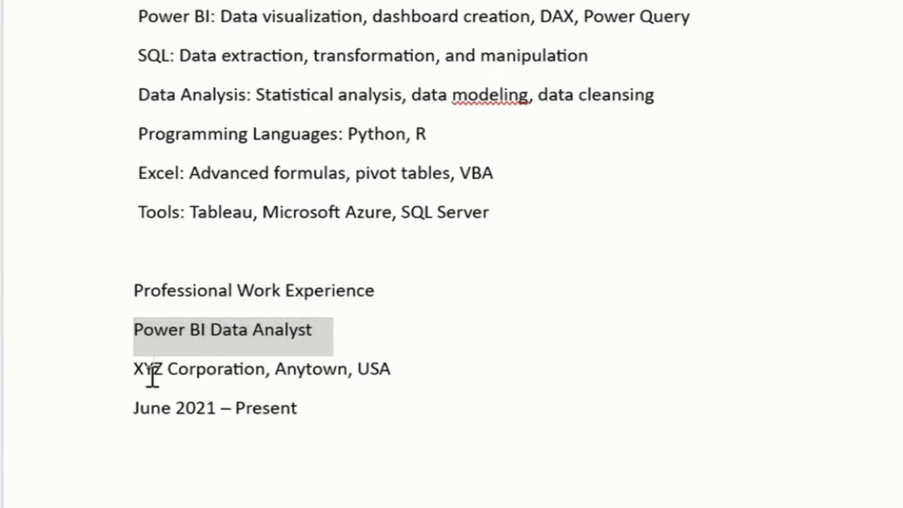
drag(153, 377, 381, 357)
click(383, 369)
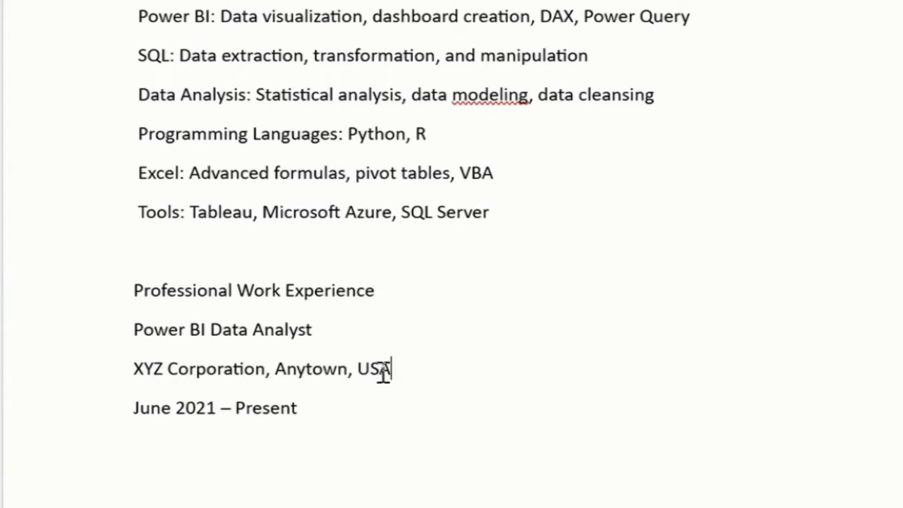
double_click(383, 369)
drag(149, 417, 307, 416)
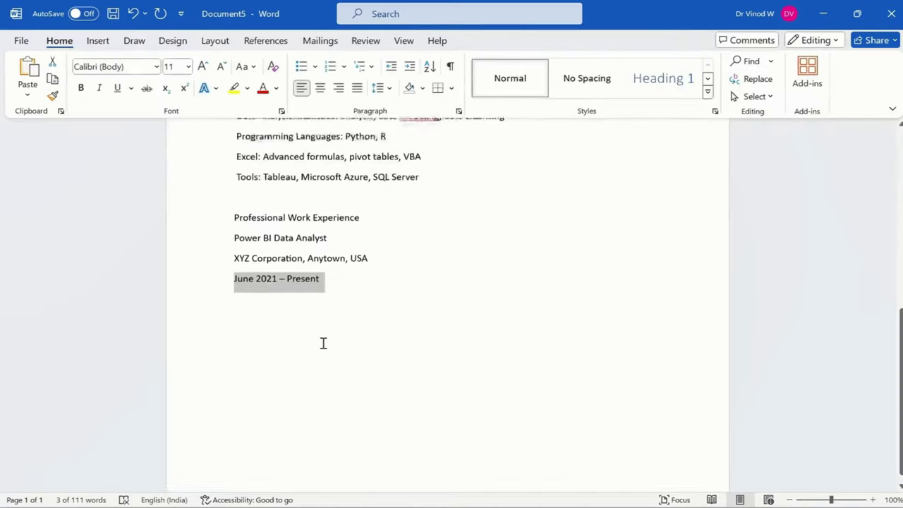
- Copy the five Power BI Data Analyst responsibility lines from Document1 into Document5 below the "June 2021 – Present" line
scroll(327, 339, down, 1)
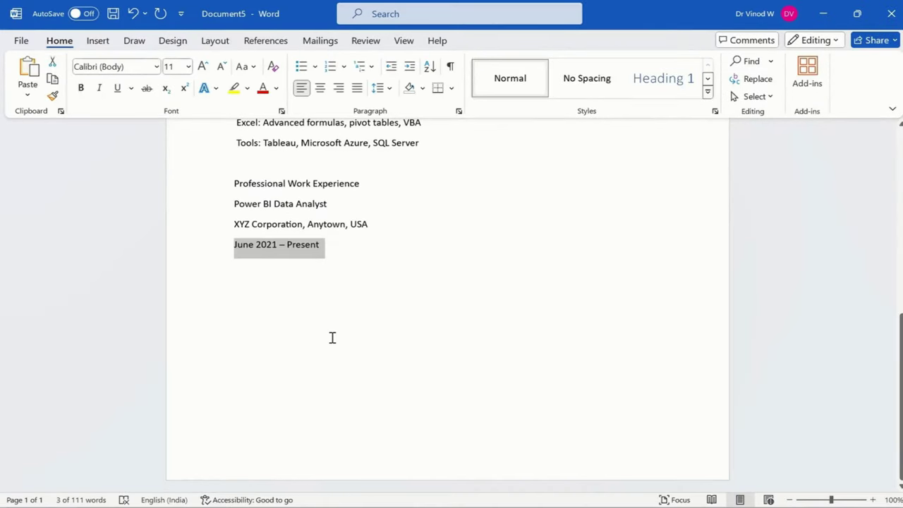
click(338, 284)
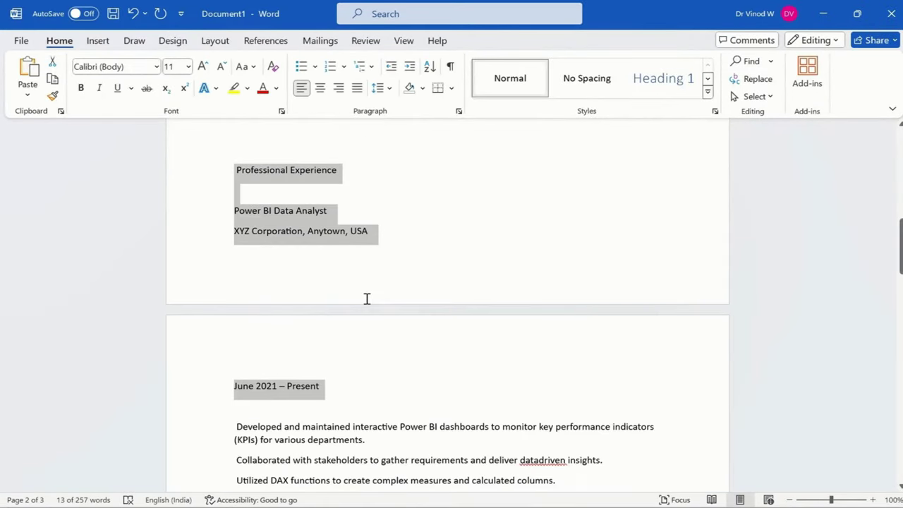
scroll(364, 331, down, 1)
scroll(361, 368, down, 5)
drag(236, 231, 591, 310)
drag(656, 318, 644, 325)
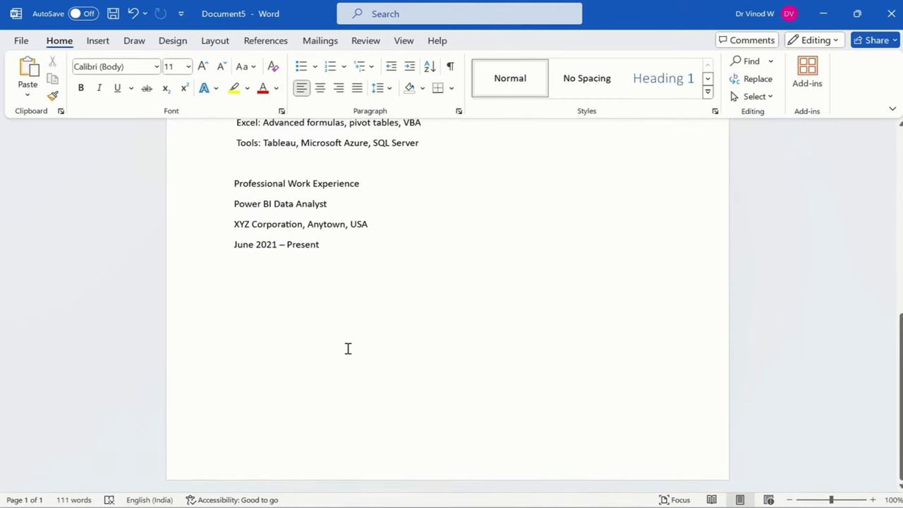
key(ctrl+v)
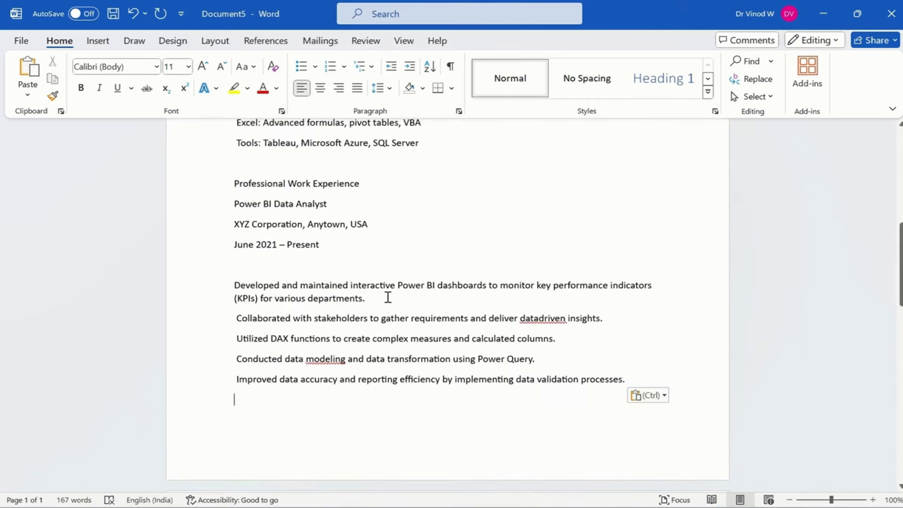
key(Escape)
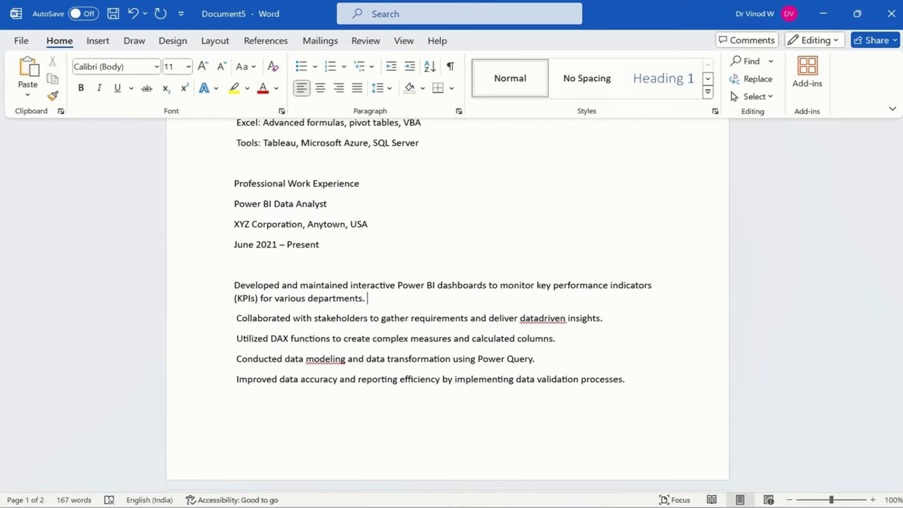
key(Delete)
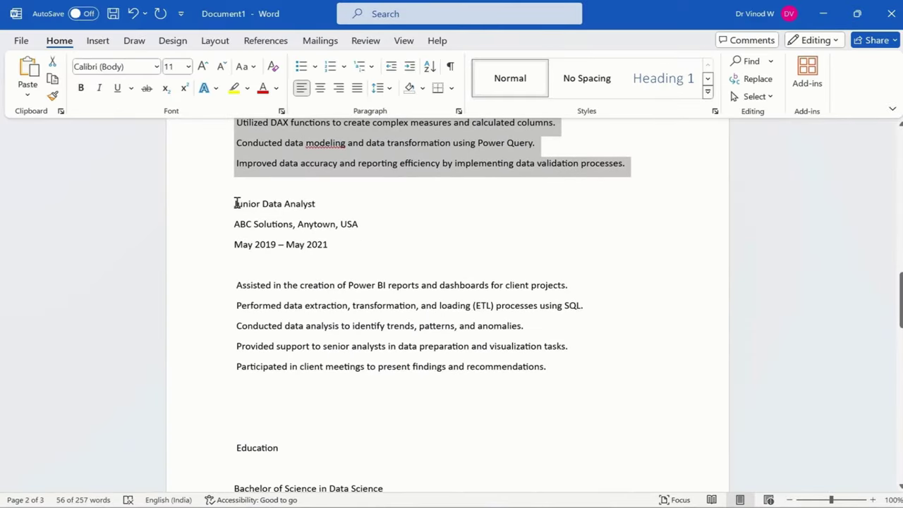
- Copy the Junior Data Analyst job title, company, dates and five responsibility lines from Document1 to below the first job in Document5
drag(235, 203, 552, 379)
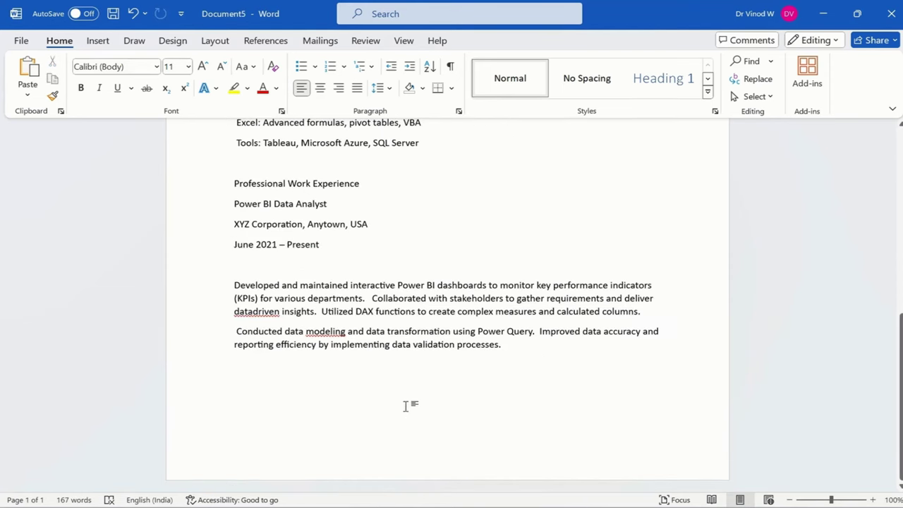
key(ctrl+v)
scroll(309, 248, up, 2)
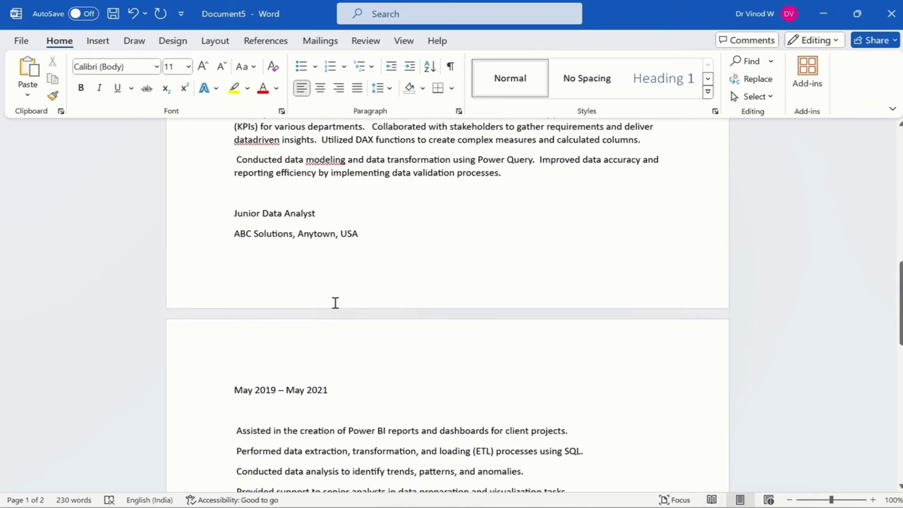
- Join the five Junior Data Analyst responsibility lines into one continuous paragraph
click(336, 415)
click(572, 426)
key(Delete)
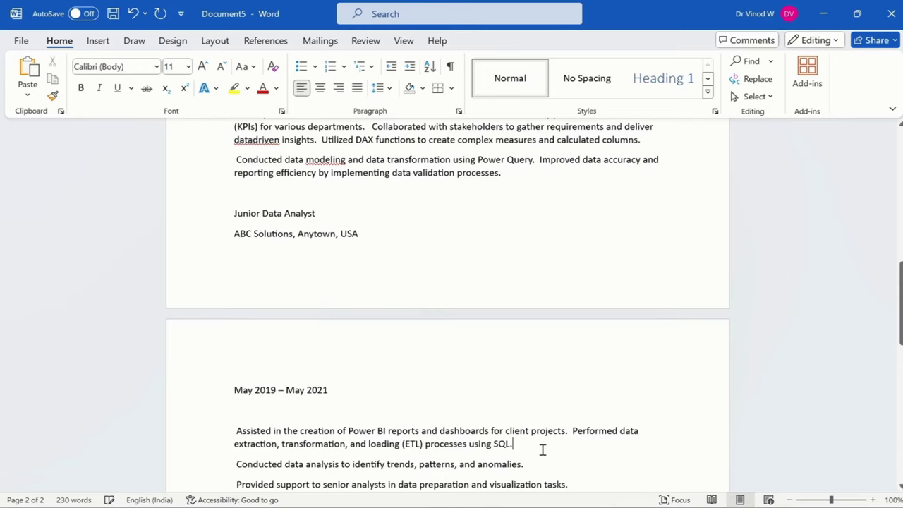
key(Delete)
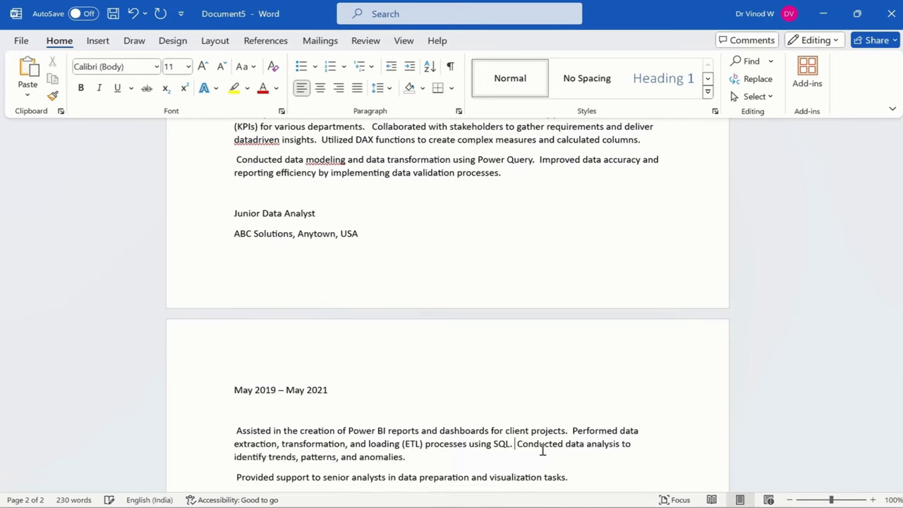
click(430, 457)
key(Delete)
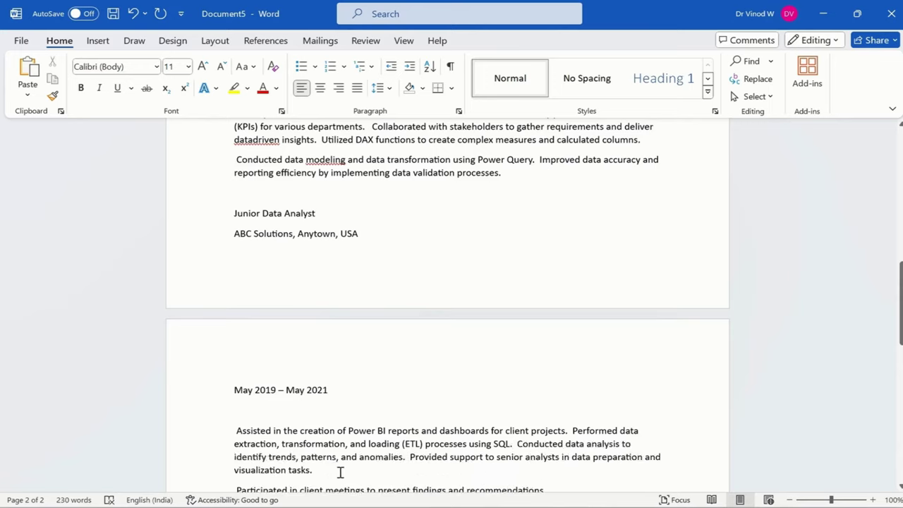
click(338, 473)
key(Delete)
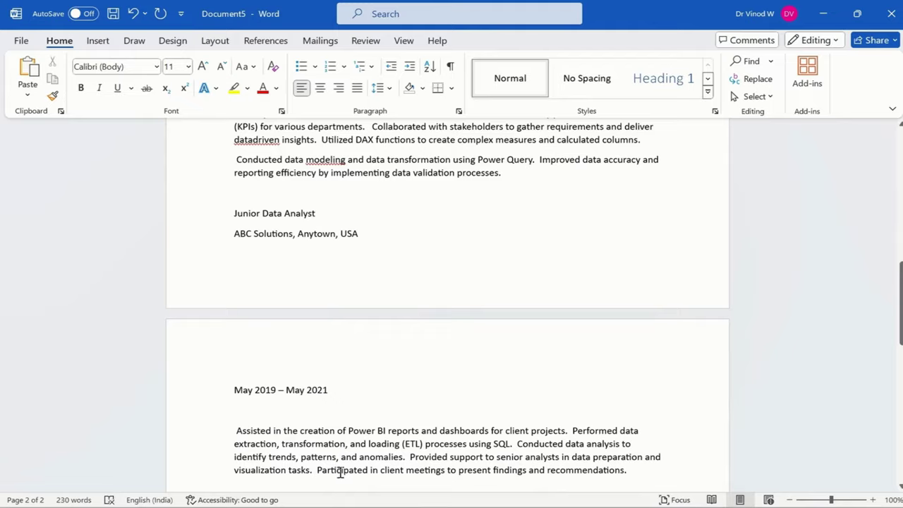
- Remove the empty line below "May 2019 – May 2021" and the leading space of the responsibilities paragraph
scroll(338, 472, down, 3)
click(287, 275)
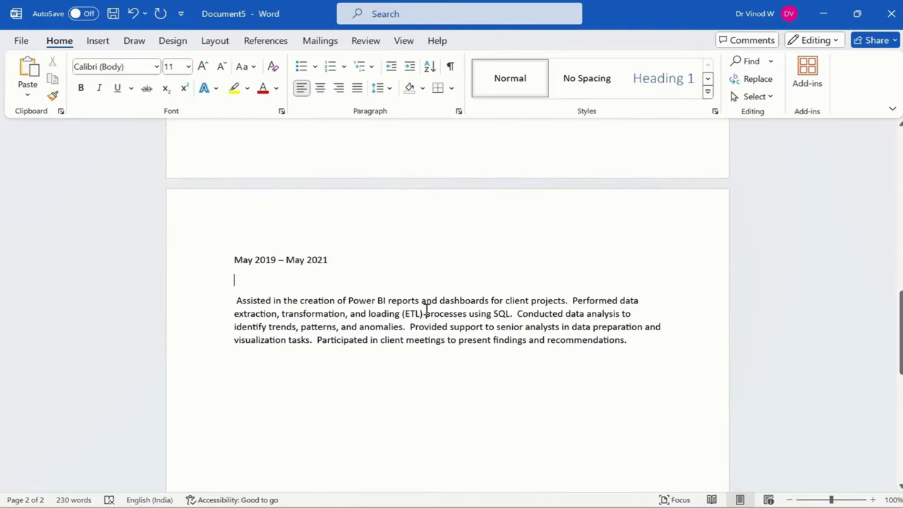
key(Delete)
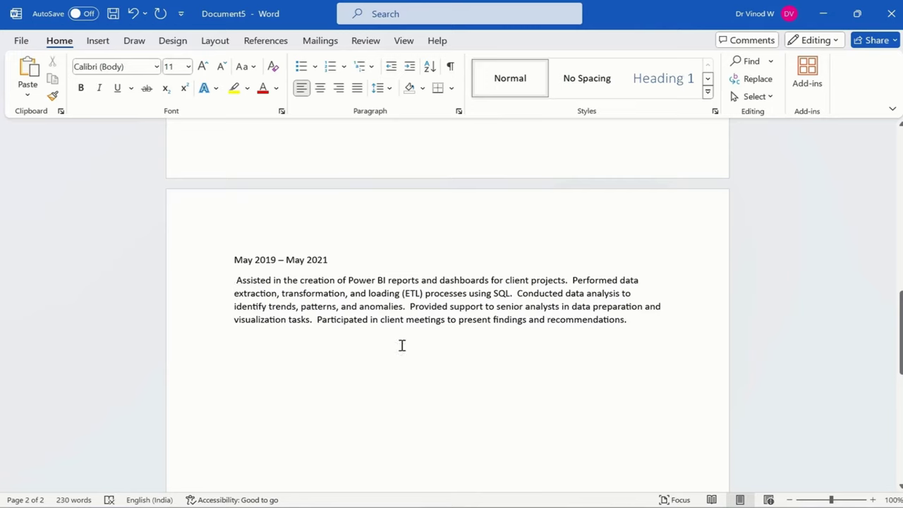
key(Delete)
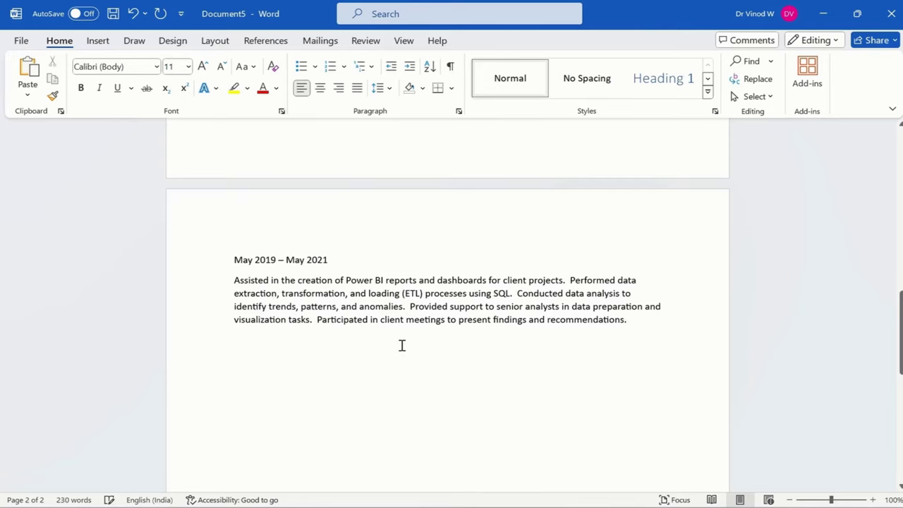
- Copy the Education heading, degree, university and graduation date from Document1 to below the Junior Data Analyst paragraph in Document5
click(639, 323)
key(Return)
key(alt+Tab)
scroll(353, 289, down, 5)
drag(235, 254, 361, 333)
key(ctrl+c)
key(alt+Tab)
key(ctrl+v)
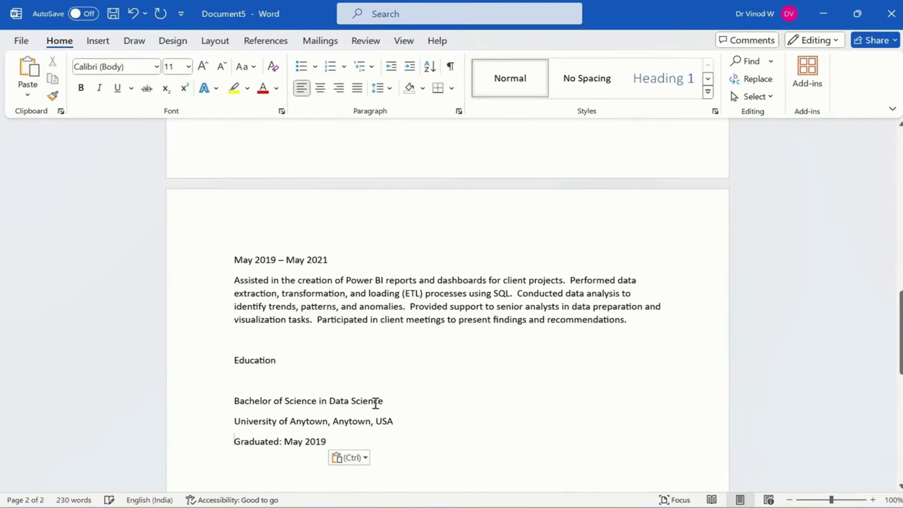
- Remove the empty line between the Education heading and the degree, keeping one empty line above the heading
click(229, 364)
key(BackSpace)
key(Return)
click(261, 382)
key(Delete)
click(339, 426)
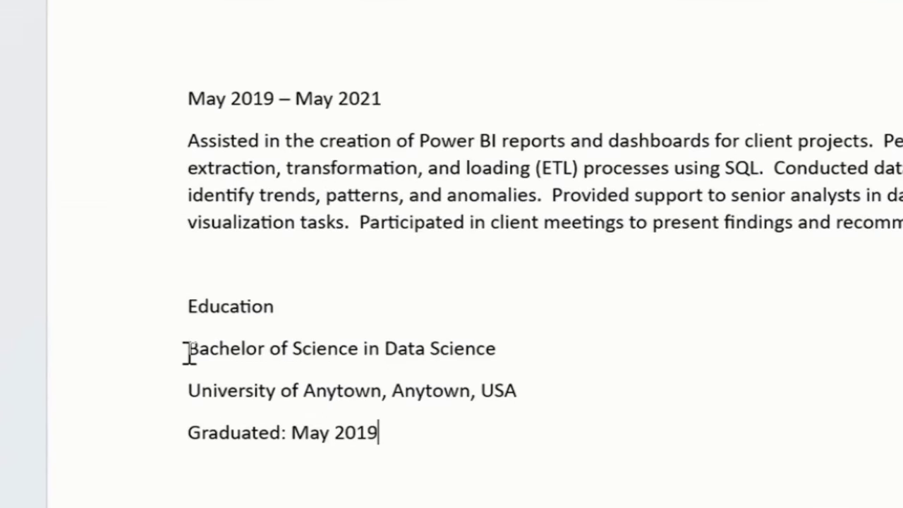
- Copy the Certifications heading and its three certifications from Document1 to below the graduation date, with no empty line under the heading
click(233, 382)
click(426, 436)
key(Return)
key(shift+Up)
key(shift+Up)
key(shift+Up)
key(shift+Up)
key(shift+Up)
scroll(428, 435, down, 8)
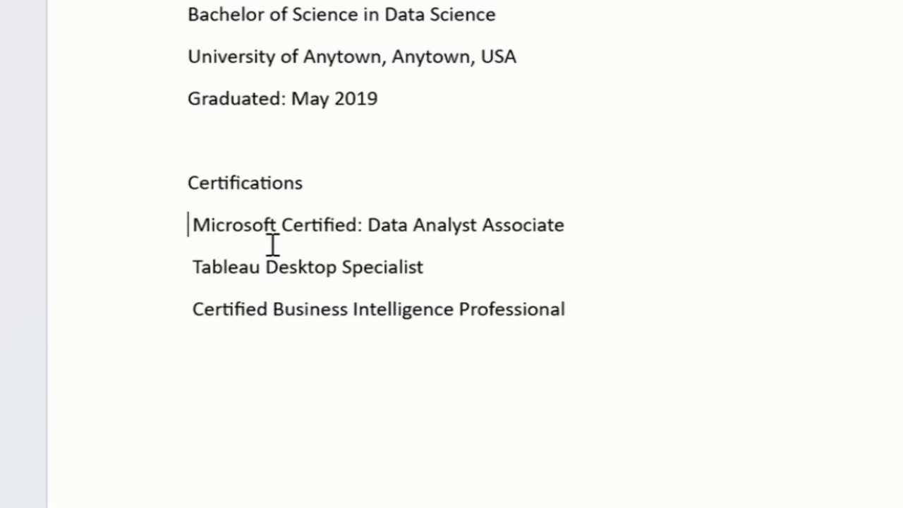
- Add the label "Singature" after two empty lines below the last certification, followed by a new line
click(631, 342)
key(Return)
key(Return)
key(Return)
text(Singat)
text(ure)
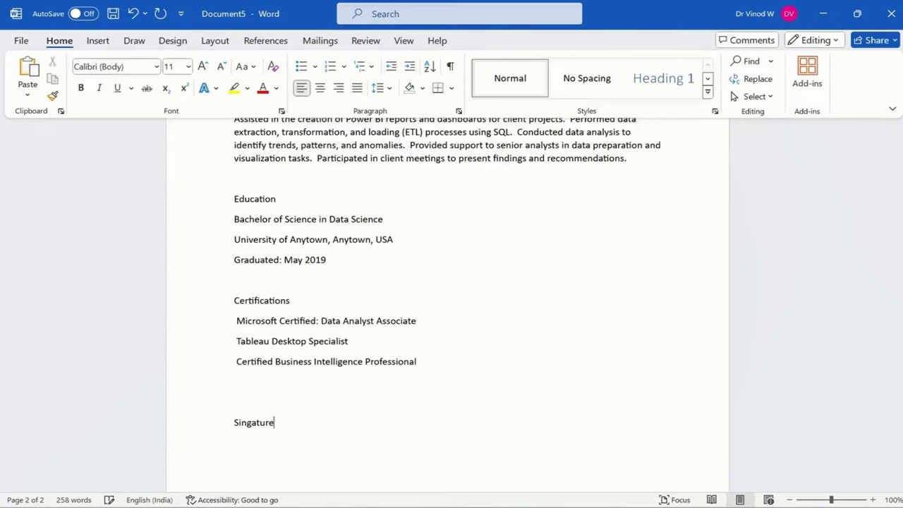
key(Return)
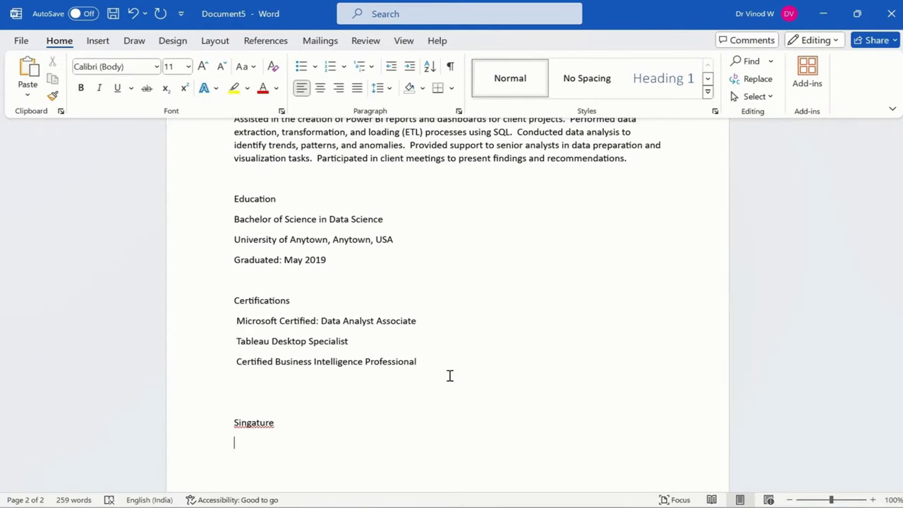
text(Vinod)
key(BackSpace)
key(BackSpace)
key(BackSpace)
key(BackSpace)
key(BackSpace)
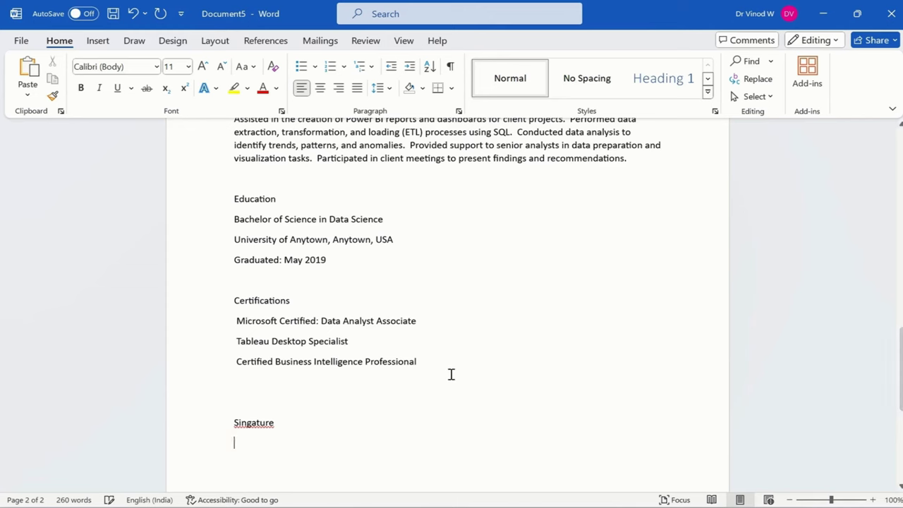
- Copy the full name from the first line of the resume
scroll(442, 375, up, 20)
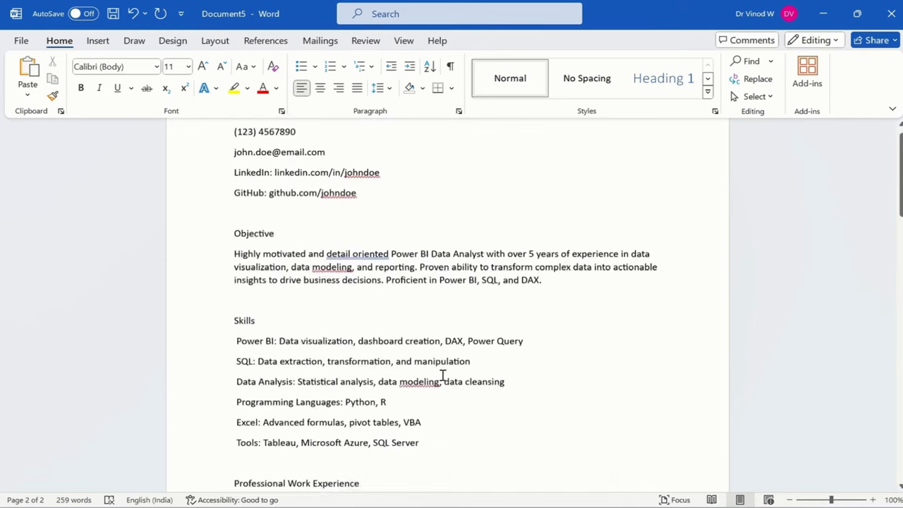
drag(234, 203, 292, 205)
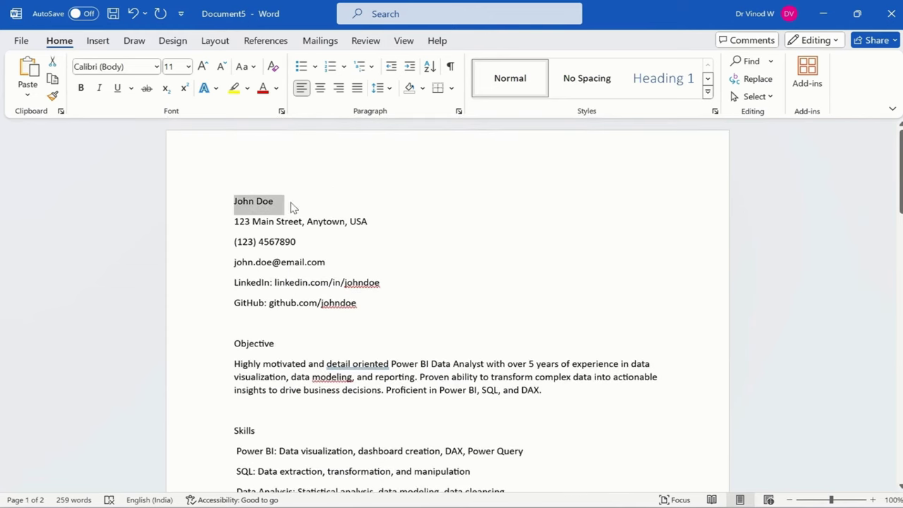
- Correct the misspelled "Singature" label below the certifications to "Signature"
scroll(405, 348, down, 10)
scroll(397, 370, down, 15)
scroll(345, 377, up, 2)
right_click(256, 213)
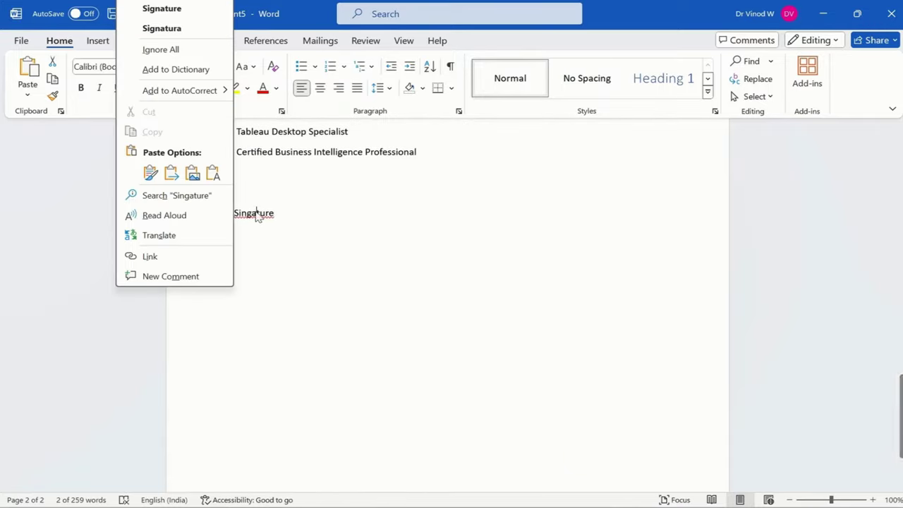
click(177, 28)
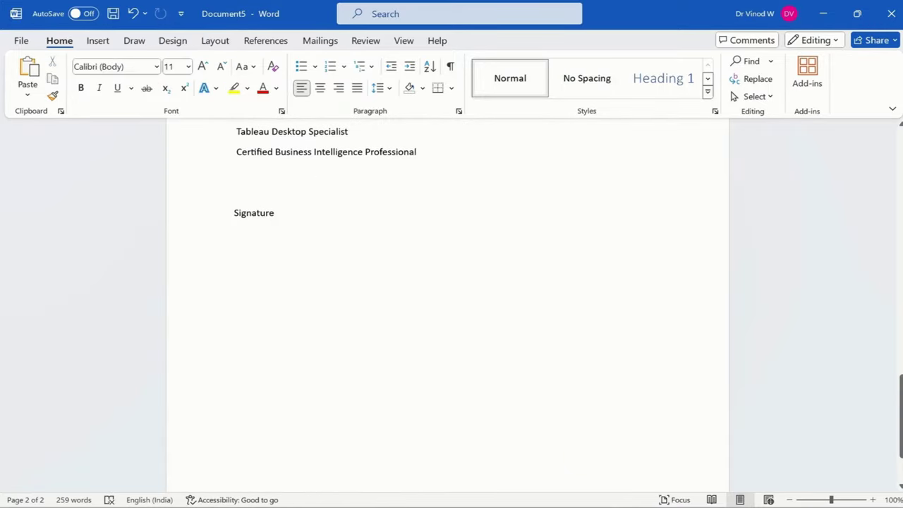